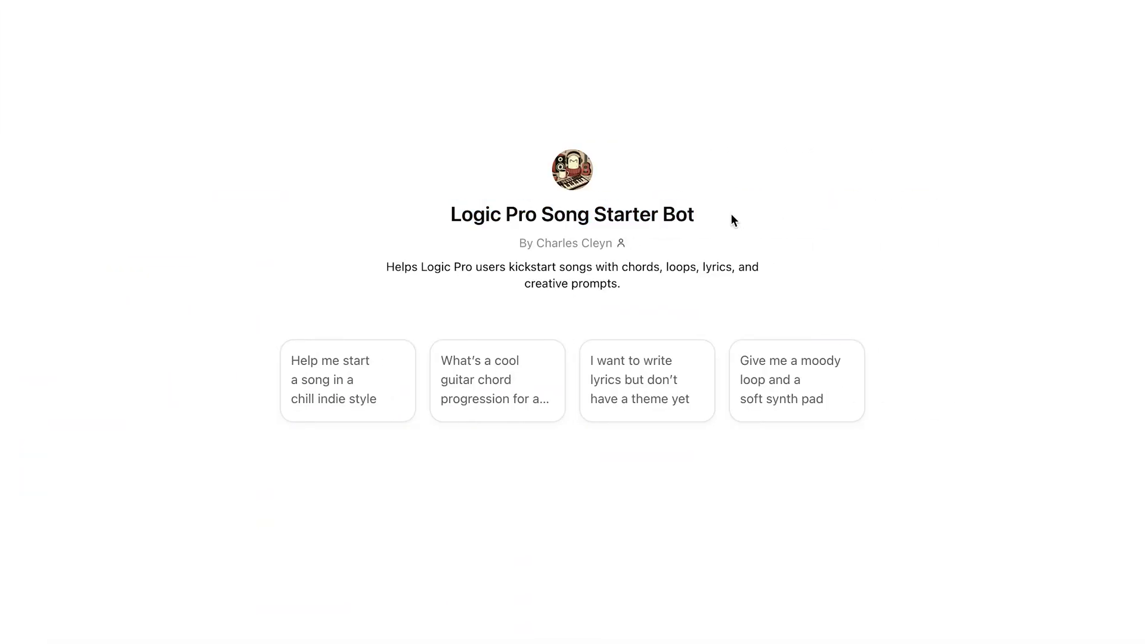
# Step: Pick the Song Starter Bot's 'moody loop and soft synth pad' starter prompt
pyautogui.click(815, 402)
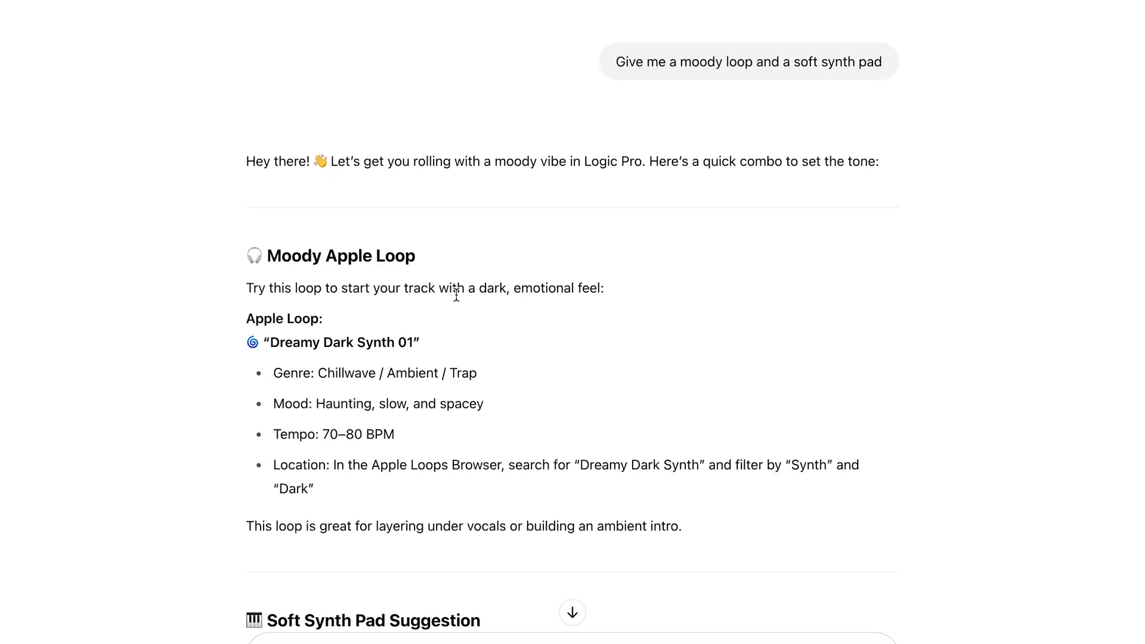
# Step: Scroll through the bot's moody loop and soft synth pad suggestions
pyautogui.scroll(-3, 478, 294)
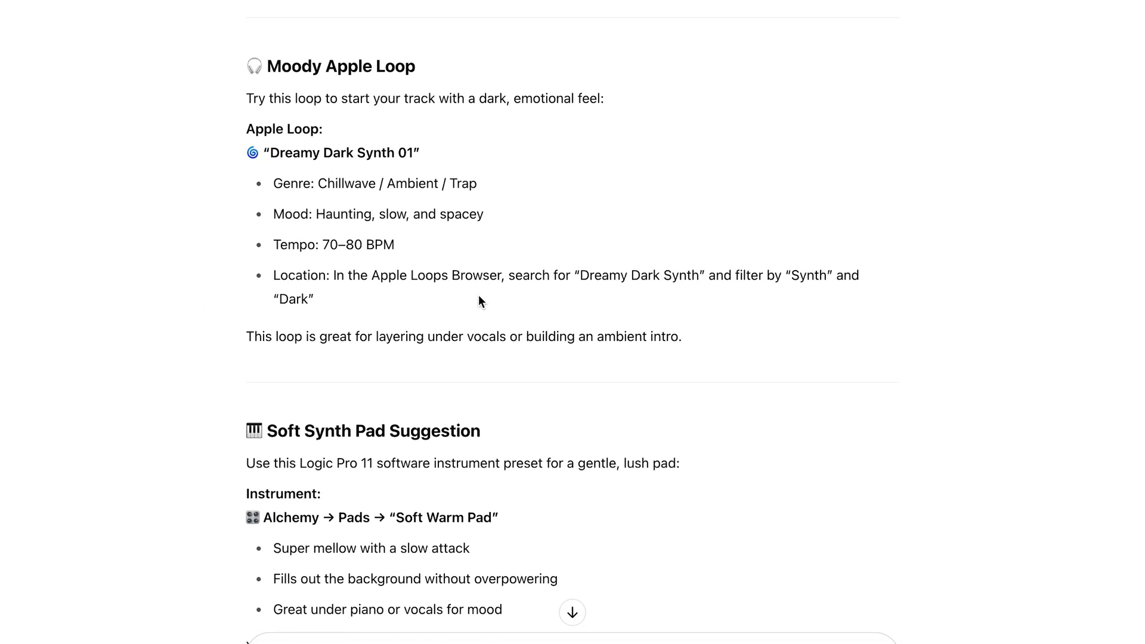
pyautogui.scroll(-4, 478, 295)
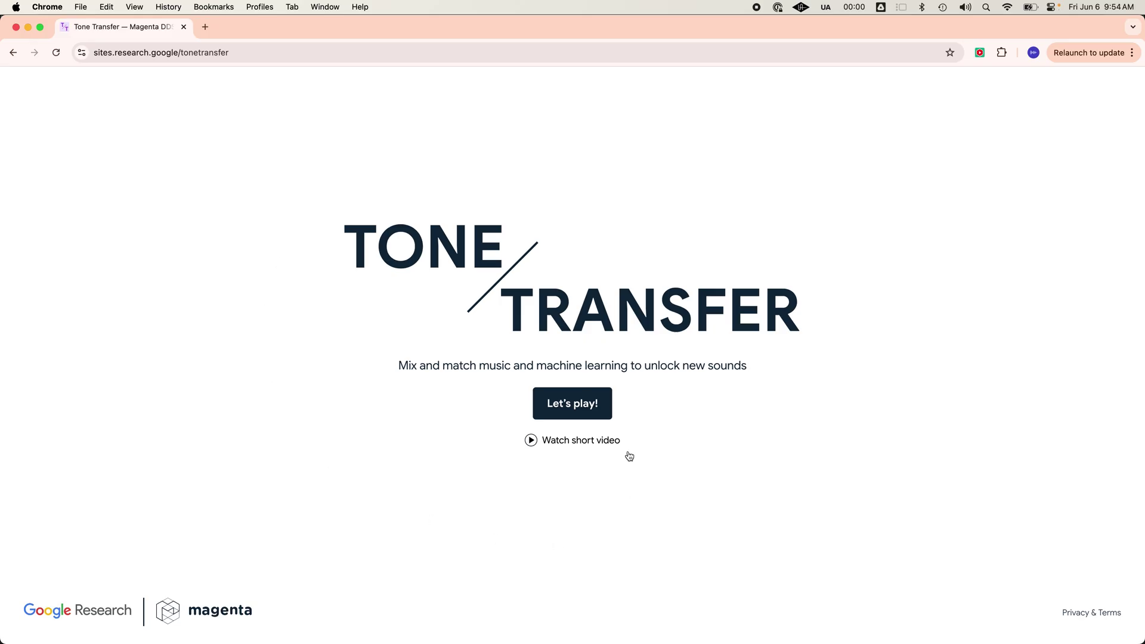
# Step: Open Tone Transfer and audition the Acapella, Birds, Carnatic and Cello sample inputs
pyautogui.click(601, 417)
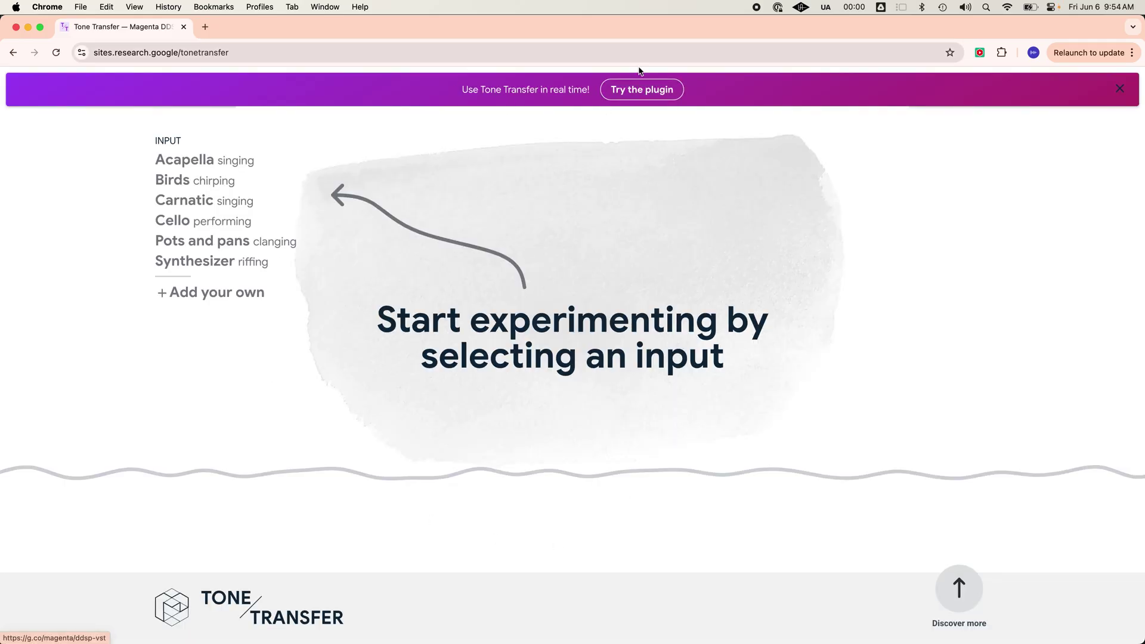
pyautogui.click(183, 164)
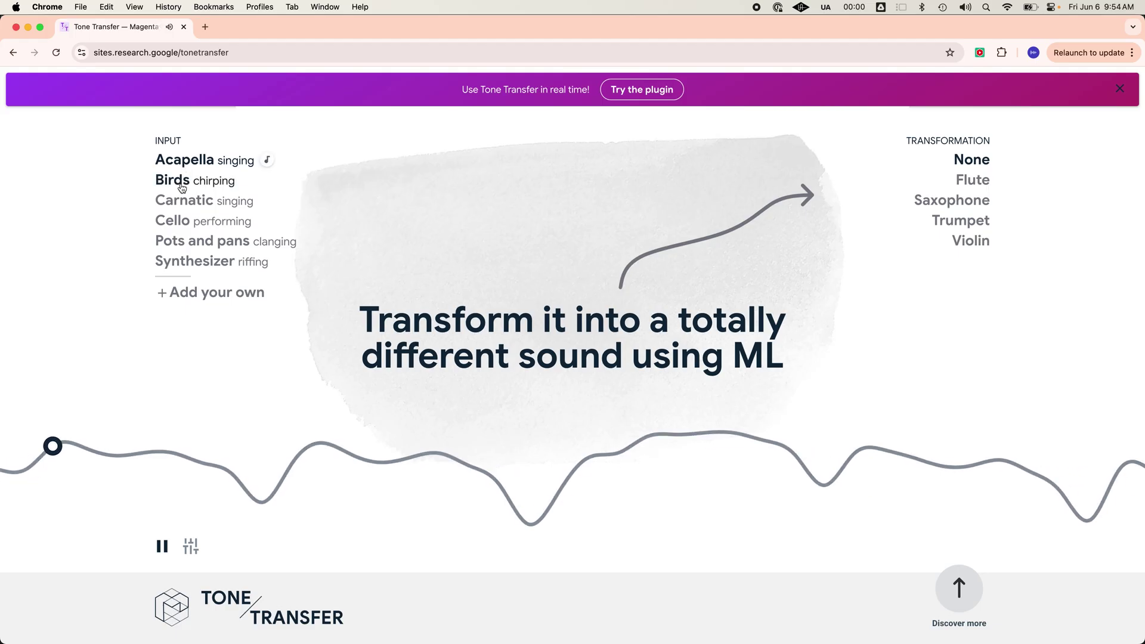
pyautogui.click(178, 182)
pyautogui.click(180, 198)
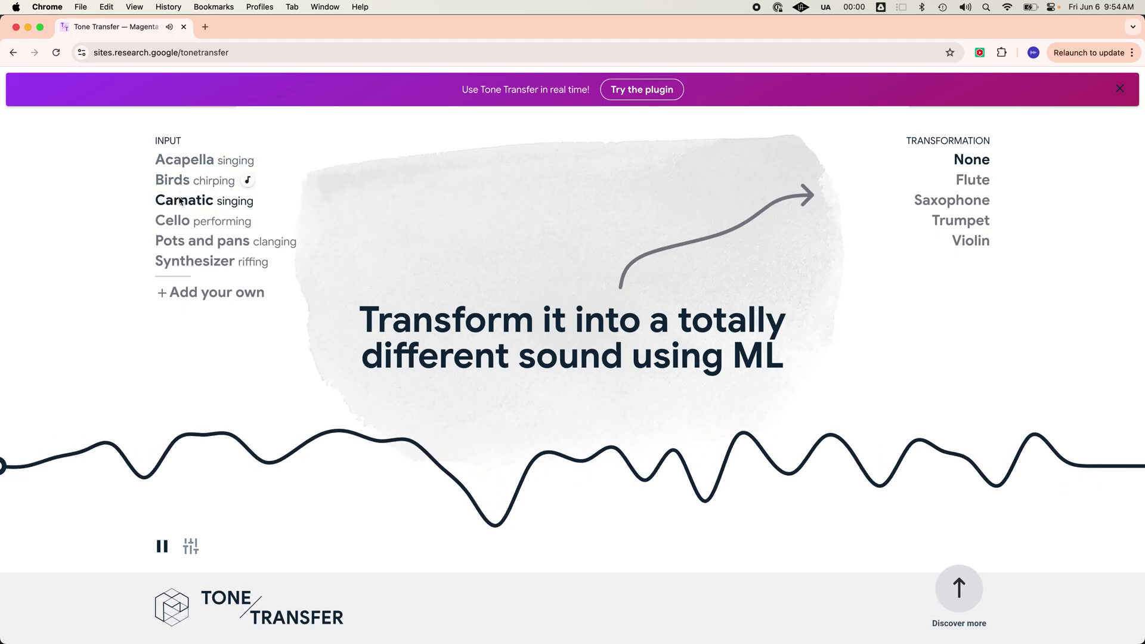
pyautogui.click(178, 222)
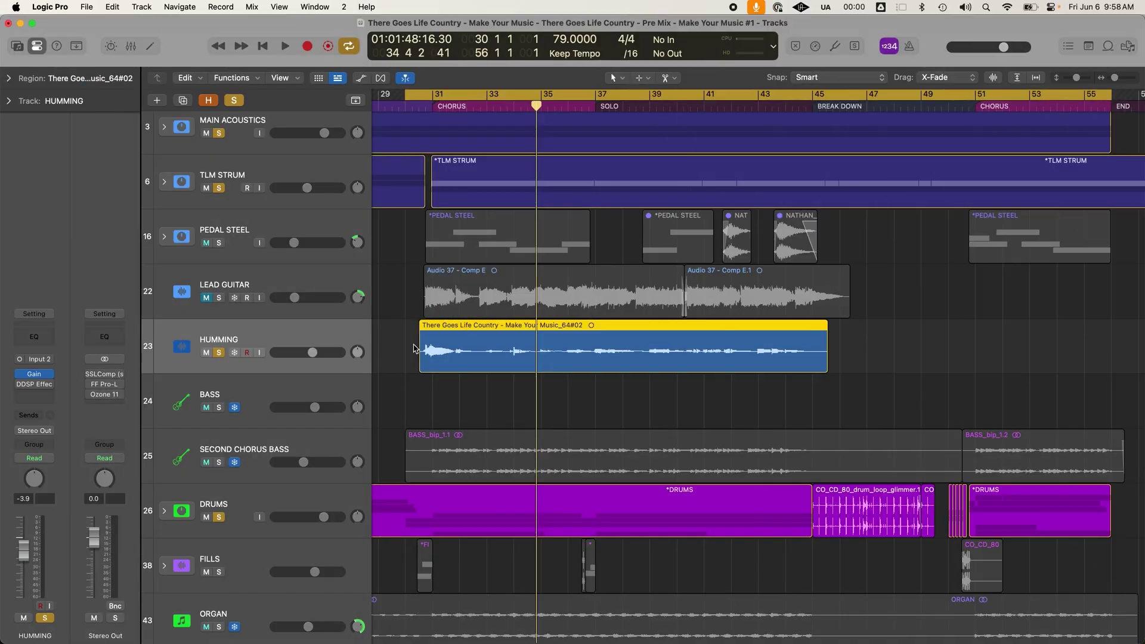
# Step: Play the cycle region containing the HUMMING recording, then stop playback
pyautogui.press('space')
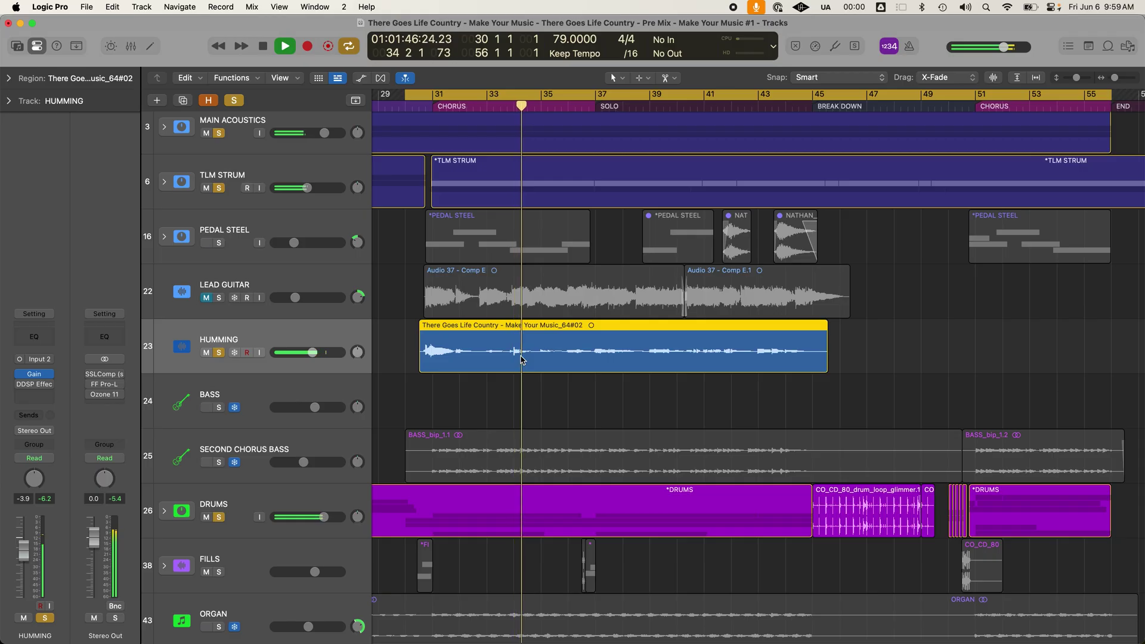
pyautogui.press('space')
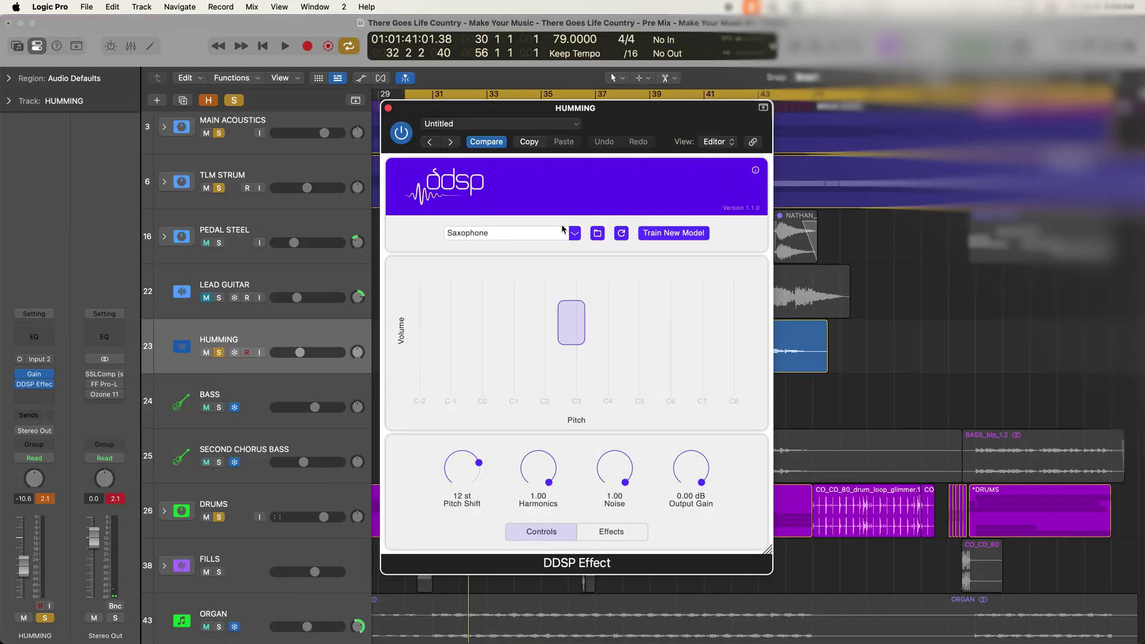
# Step: Keep the DDSP model on Saxophone, play it, and lower HUMMING volume to about -11 dB
pyautogui.click(563, 232)
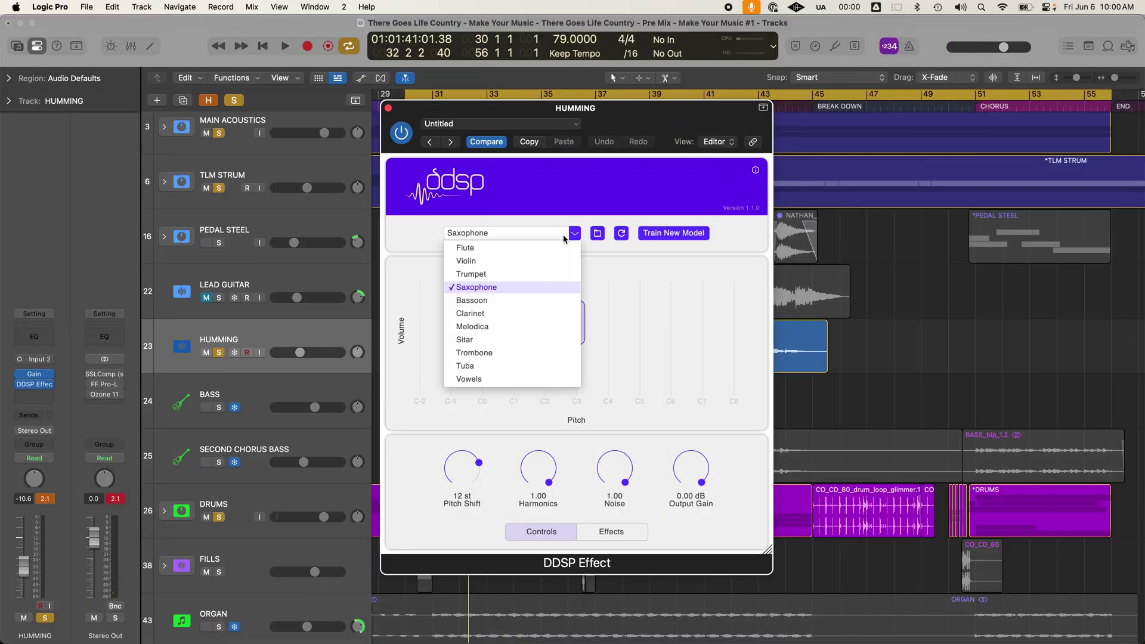
pyautogui.click(558, 292)
pyautogui.press('super+w')
pyautogui.press('space')
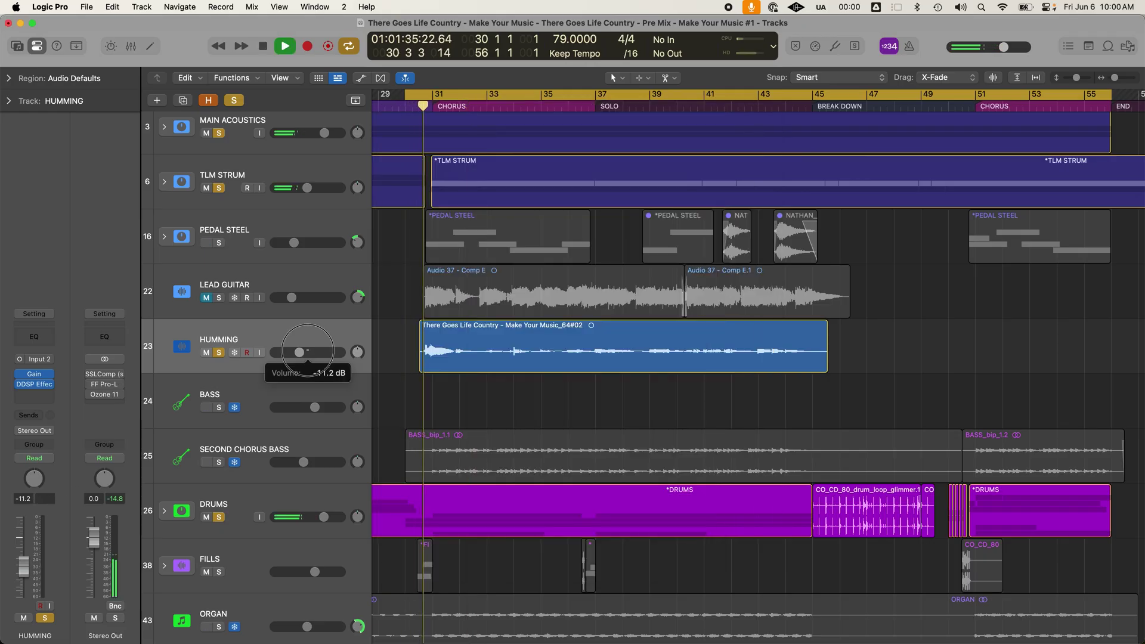
pyautogui.moveTo(309, 351); pyautogui.dragTo(306, 351)
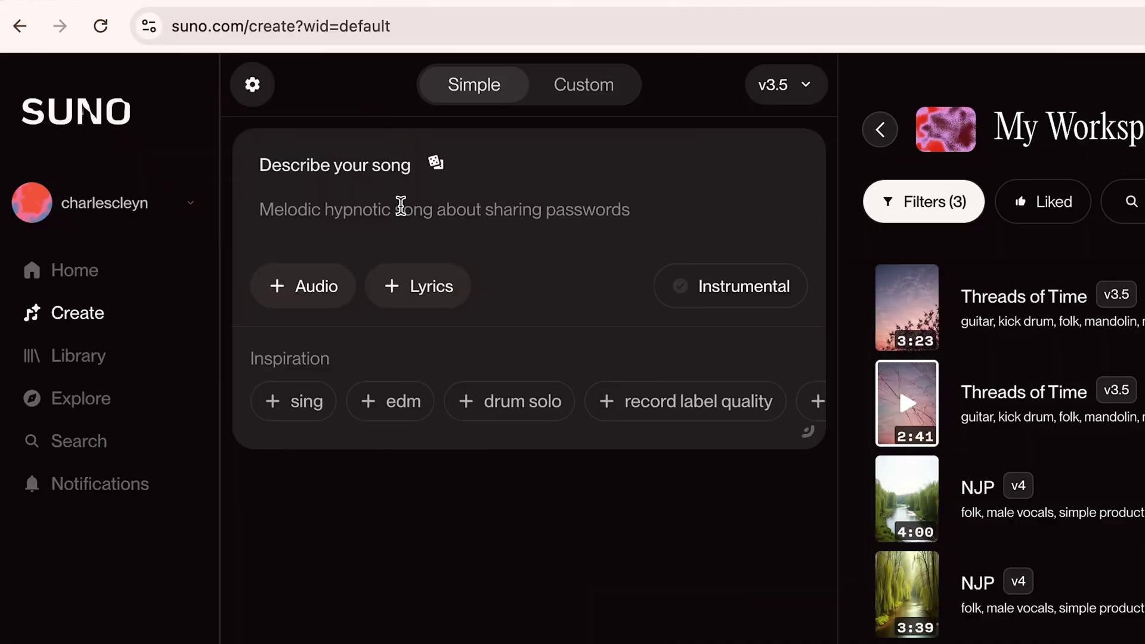
# Step: Generate Echoes of the Riverbend from the pasted description and copy the first song's lyrics
pyautogui.write('Create me a reflective and metaphorical love song in the folk genre with guitar, kick drum, mandolin, and harmonies, and a male singer')
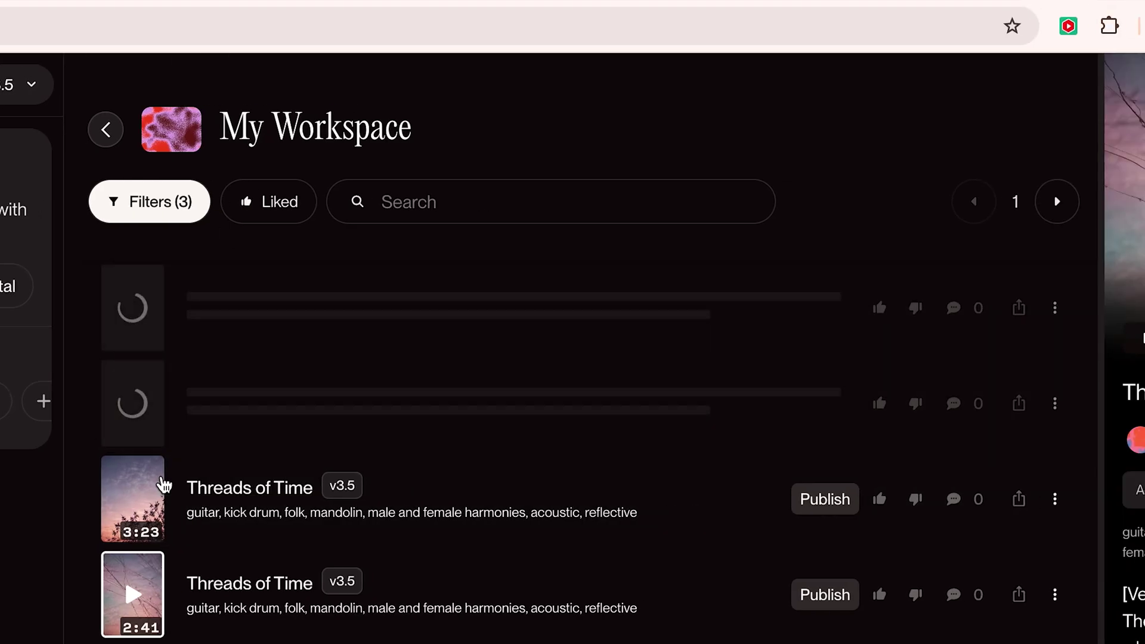
pyautogui.click(133, 308)
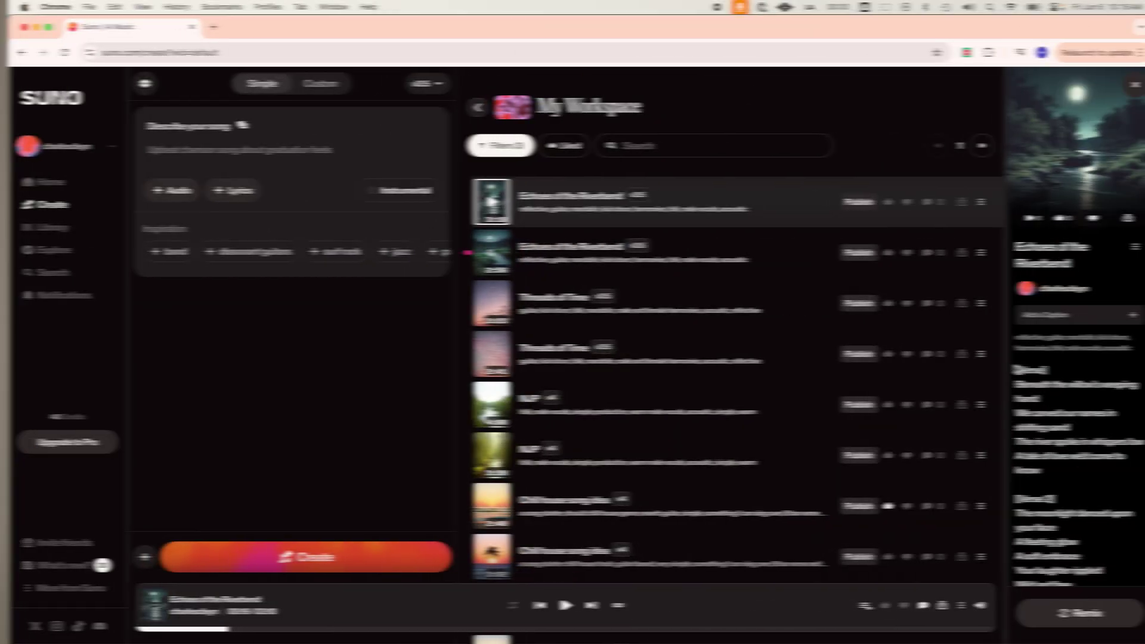
pyautogui.moveTo(1014, 375); pyautogui.dragTo(1087, 557)
pyautogui.press('super+c')
# Step: Paste the copied lyrics into Logic Pro's project notepad with a blank line above
pyautogui.press('super+Tab')
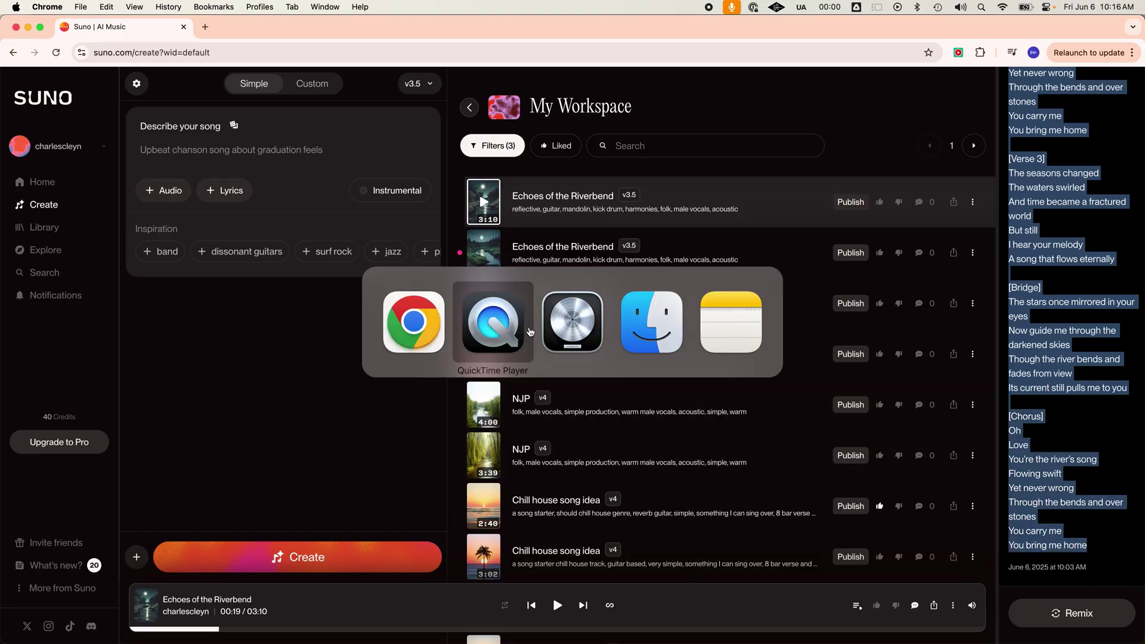
pyautogui.press('super+v')
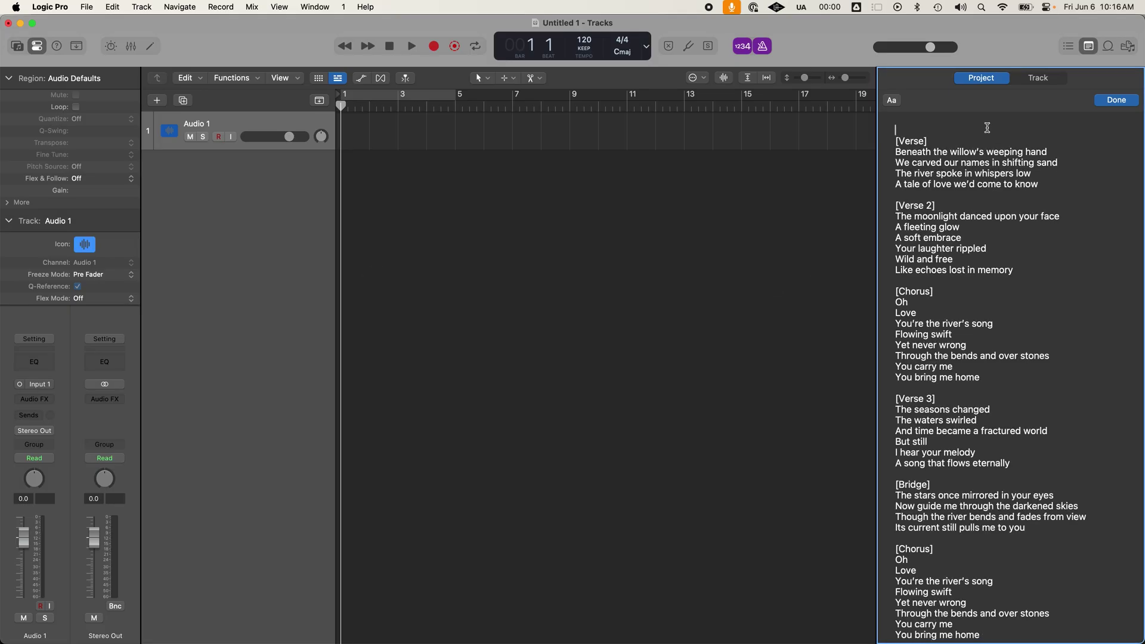
pyautogui.press('Return')
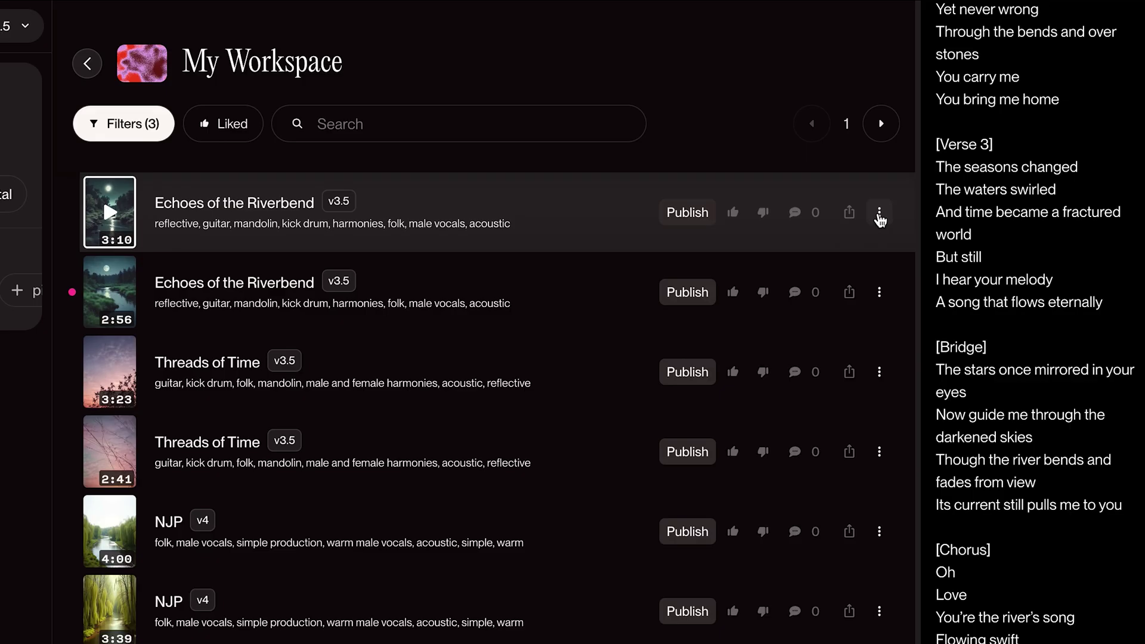
# Step: Check the Get Stems options in the first Echoes of the Riverbend song's menu
pyautogui.click(879, 213)
pyautogui.moveTo(938, 95)
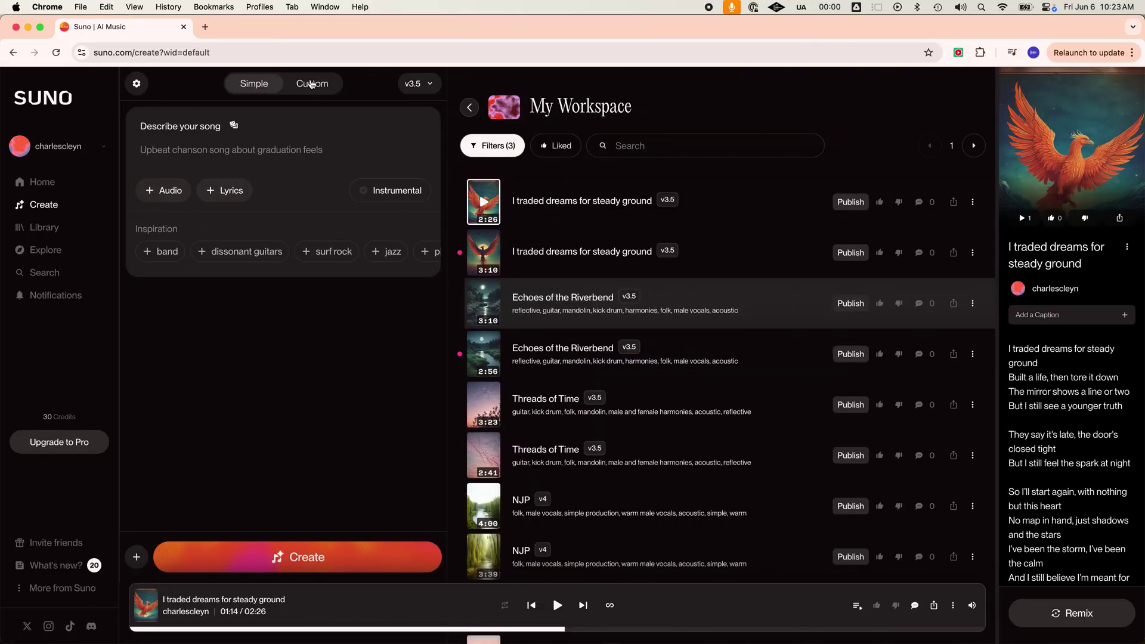
# Step: Switch to the Custom form, view the + Audio Upload and Record options, then return to simple mode
pyautogui.click(352, 84)
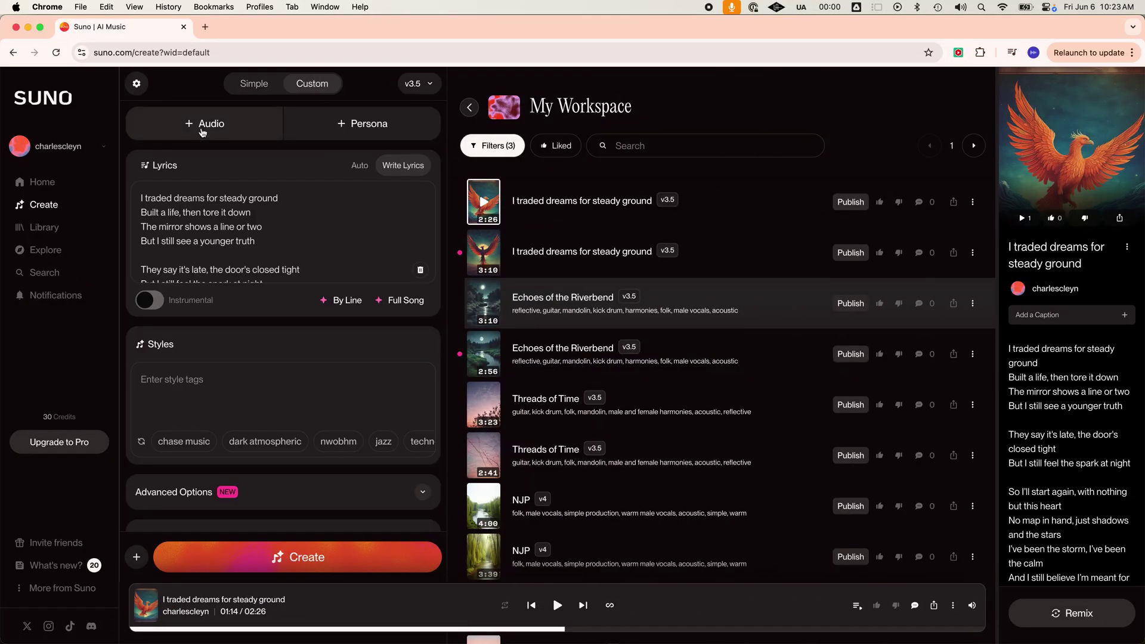
pyautogui.click(207, 124)
pyautogui.click(263, 83)
# Step: Return to Suno's custom creation form, then move on to the transcript generator tab
pyautogui.click(310, 83)
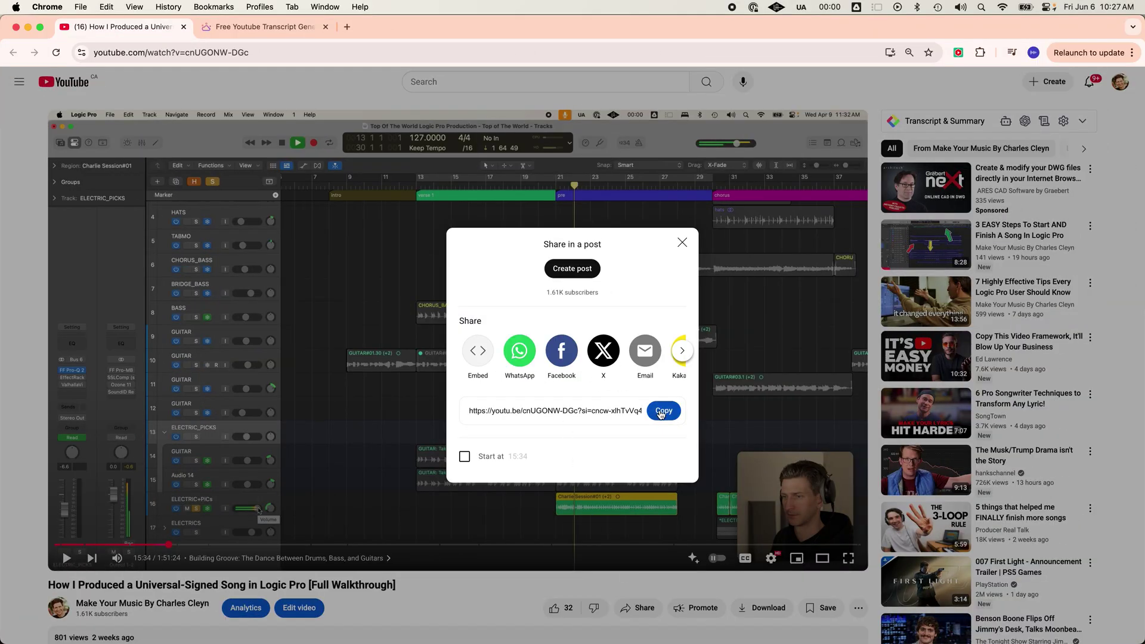
pyautogui.hotkey('ctrl', 'Tab')
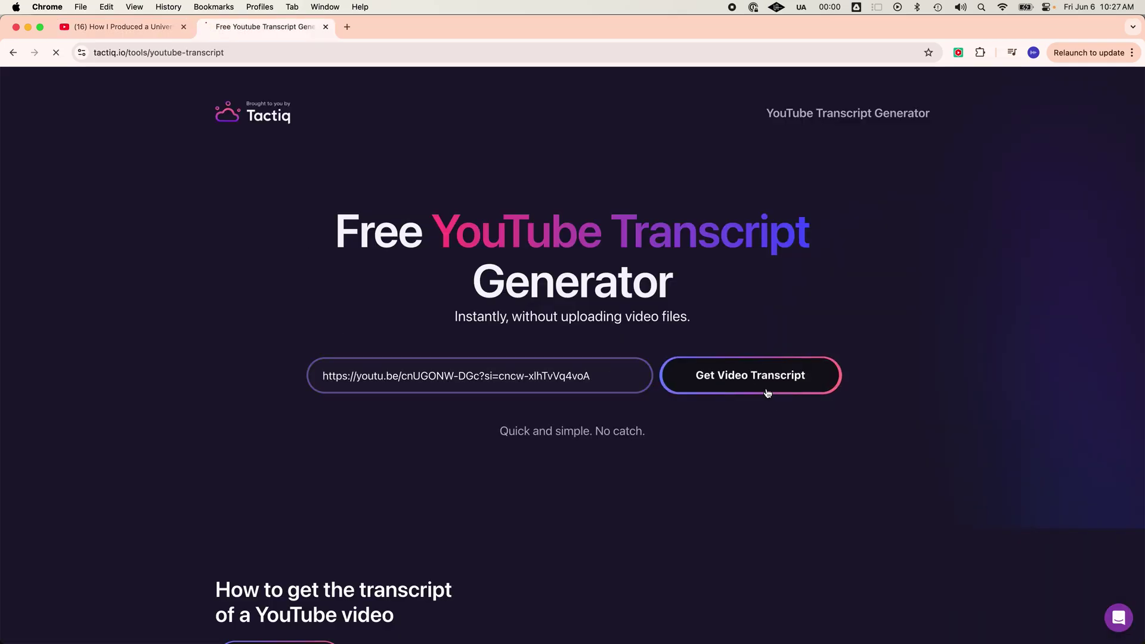
# Step: Fetch the transcript of the pasted YouTube video in Tactiq
pyautogui.click(767, 393)
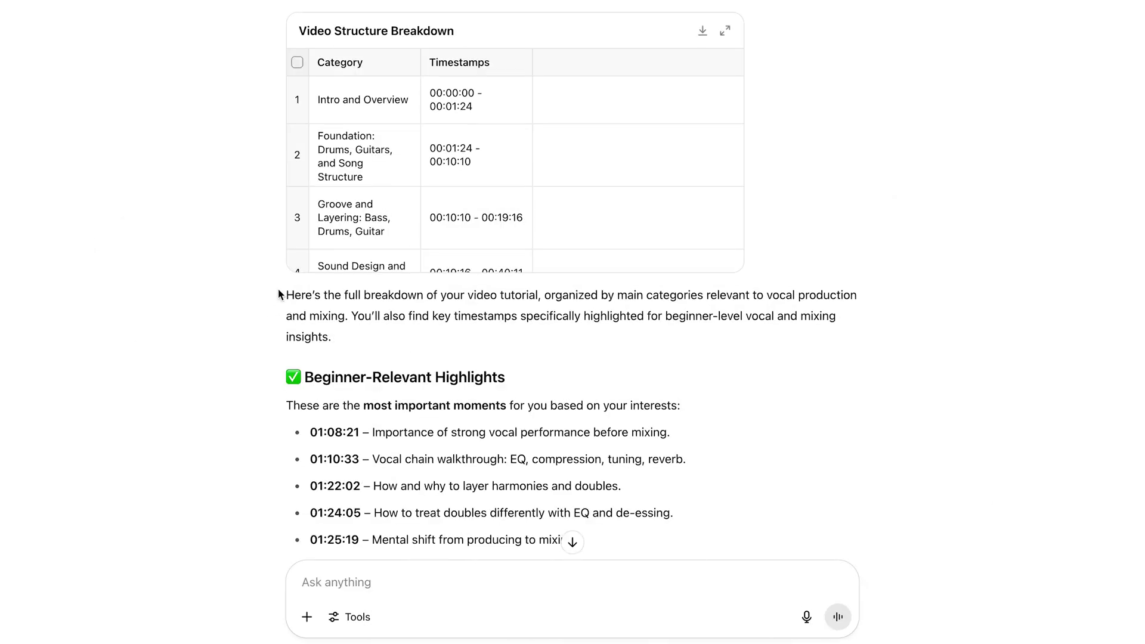
# Step: Review ChatGPT's reply through the 01:41:58 highlight to the 250-word Summary Overview
pyautogui.moveTo(285, 292); pyautogui.dragTo(866, 308)
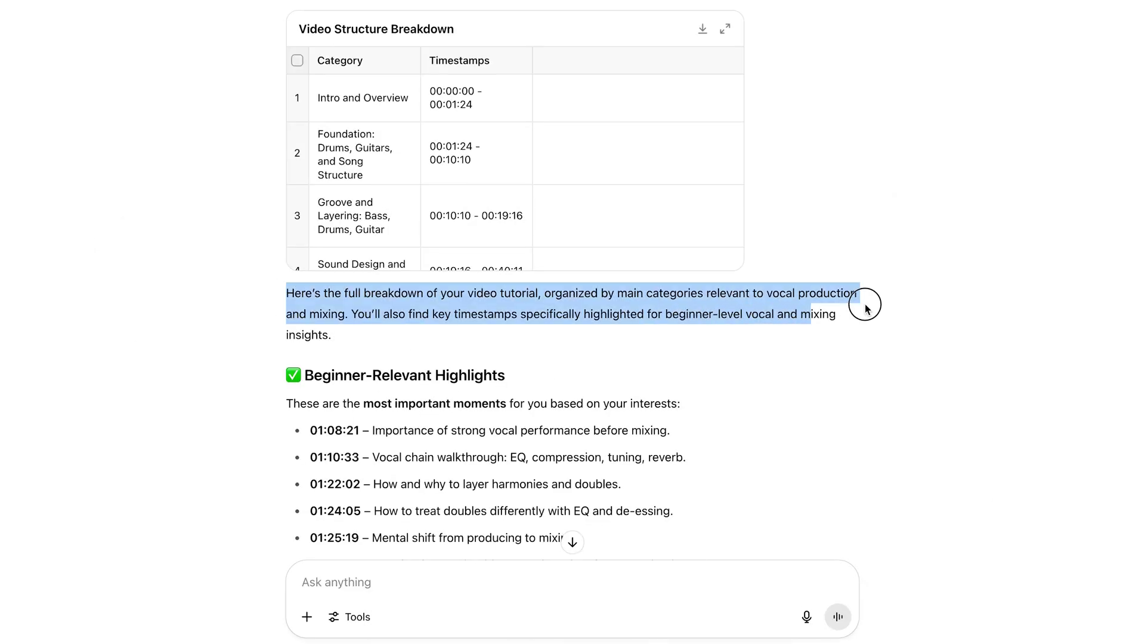
pyautogui.click(878, 330)
pyautogui.scroll(-3, 867, 320)
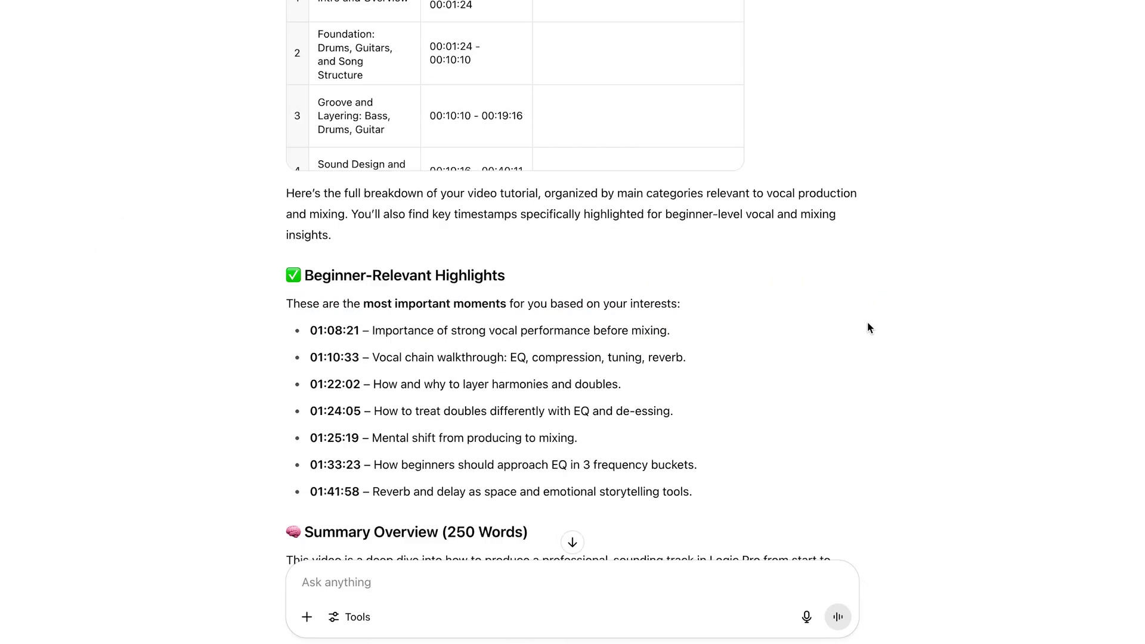